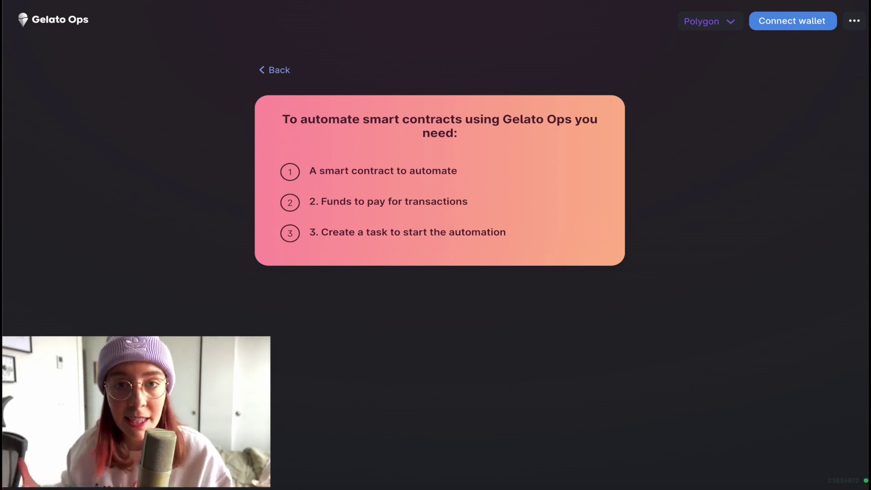
Switch Gelato Ops to the Ropsten network and connect the MetaMask wallet
left_click(730, 26)
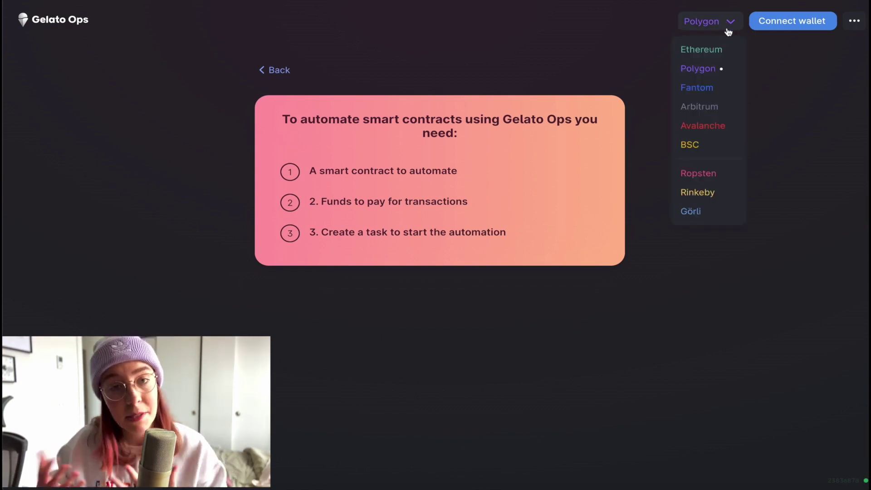
left_click(703, 176)
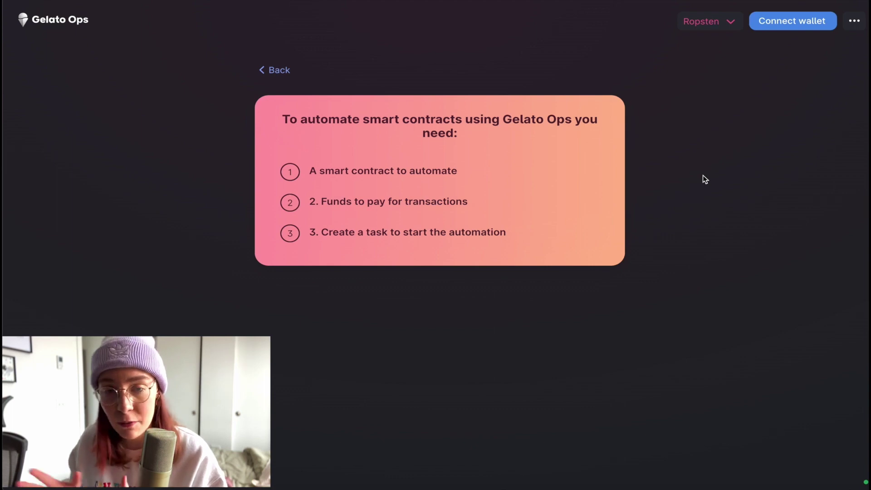
left_click(792, 24)
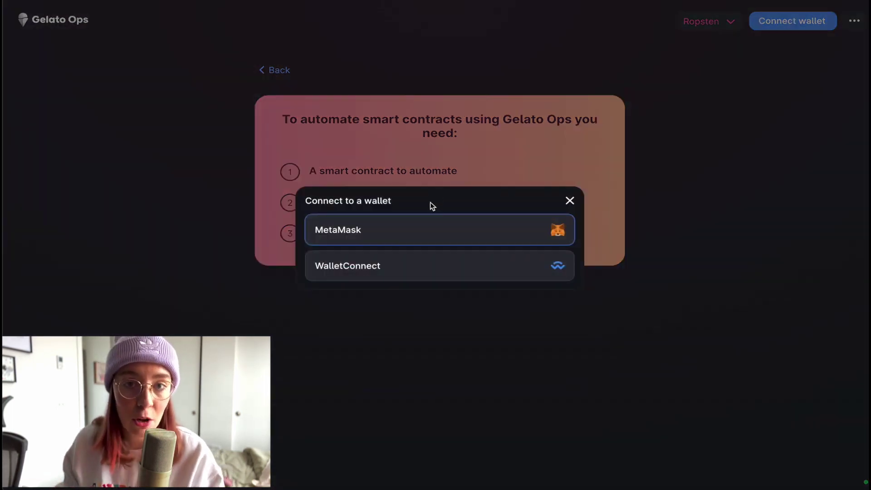
left_click(422, 226)
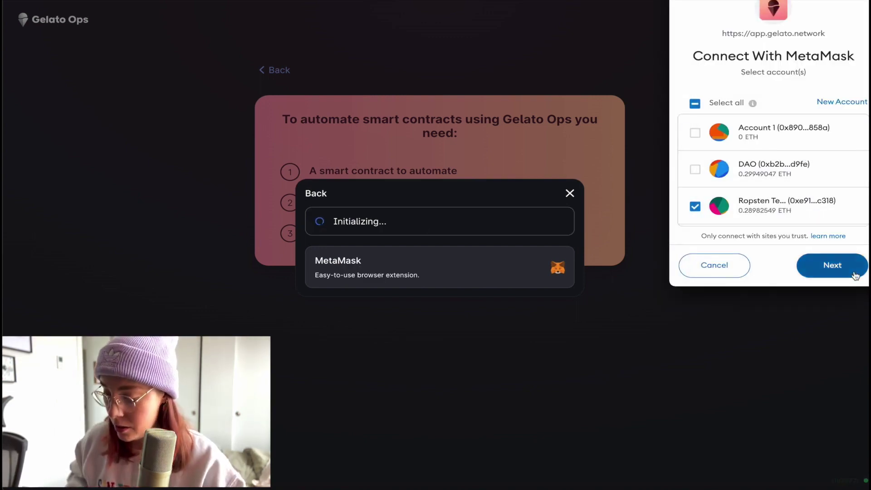
left_click(854, 274)
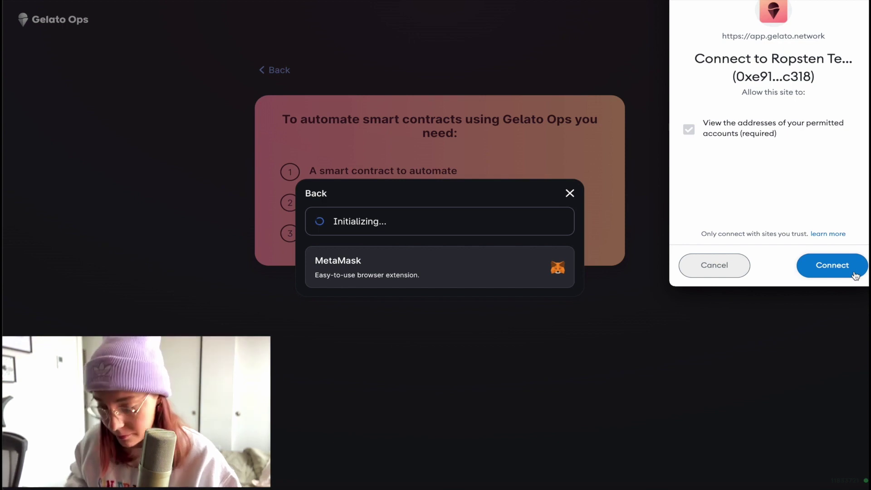
left_click(850, 272)
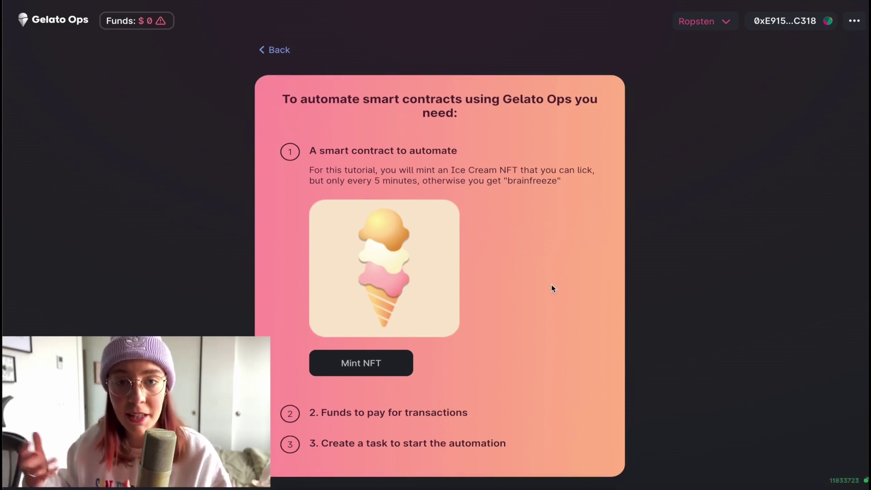
Mint the Ice Cream NFT, confirm the transaction in MetaMask, and begin a new task
scroll(551, 285, "down", 1)
left_click(369, 352)
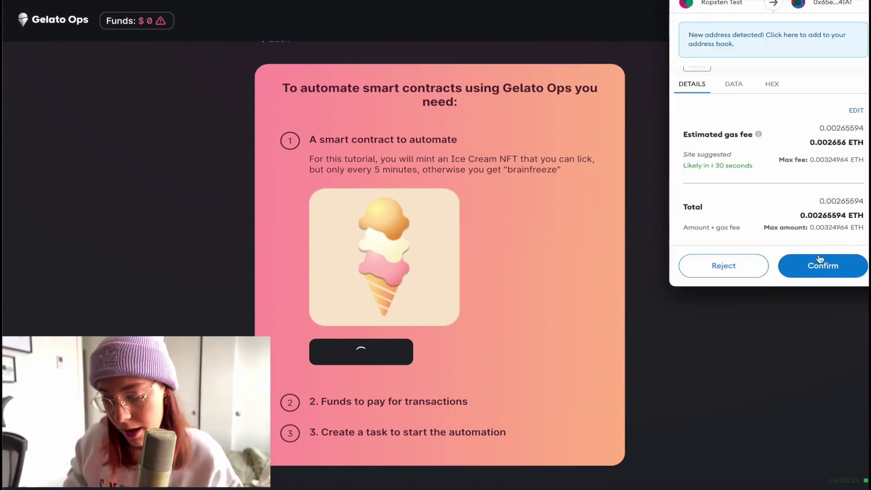
left_click(816, 267)
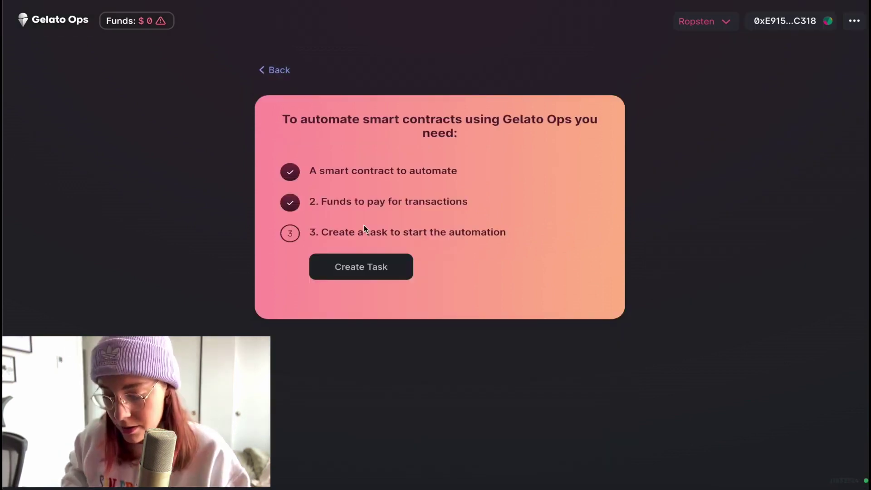
left_click(364, 267)
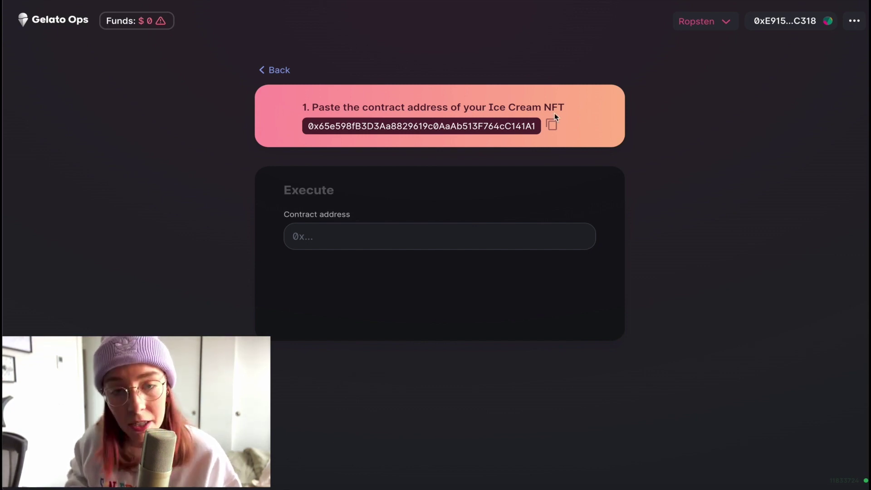
Paste the Ice Cream NFT contract address and select lick(uint256 tokenId_) as the function
left_click(443, 235)
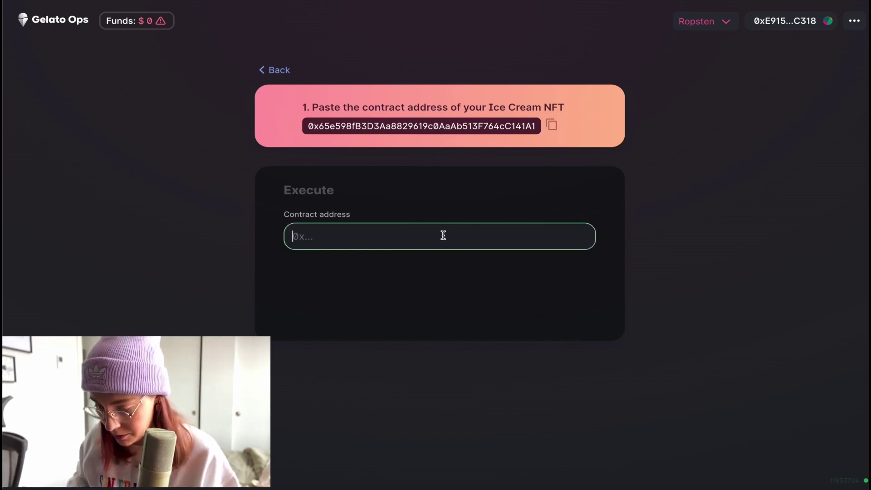
key("ctrl+v")
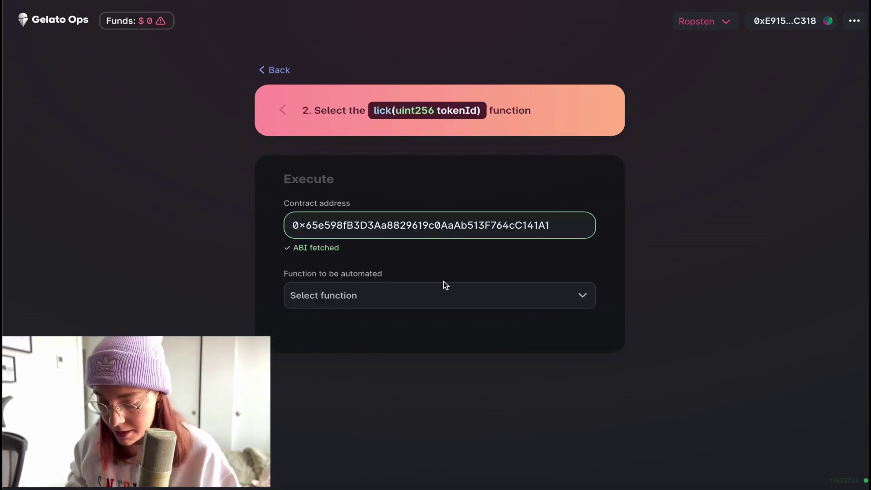
left_click(444, 292)
scroll(465, 305, "down", 1)
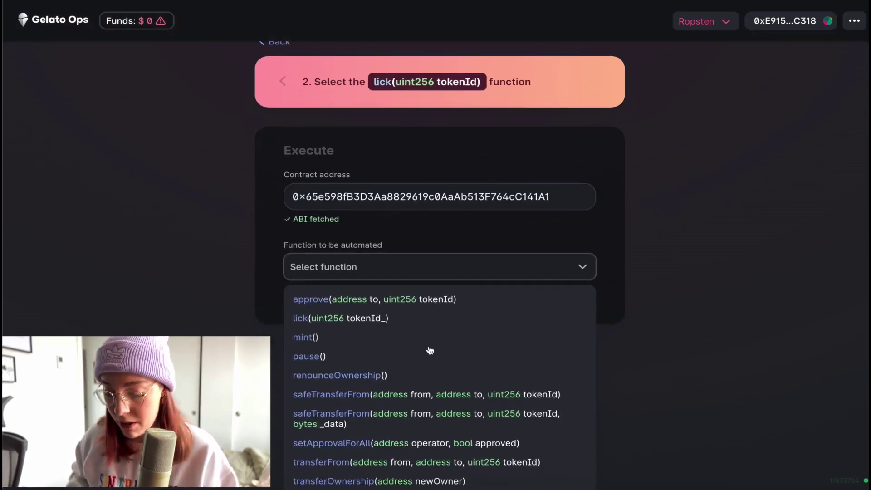
scroll(402, 417, "down", 1)
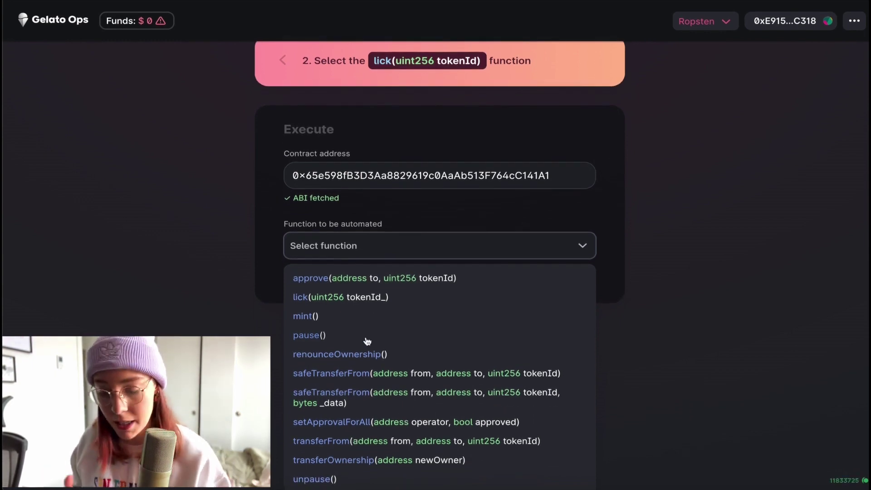
left_click(358, 297)
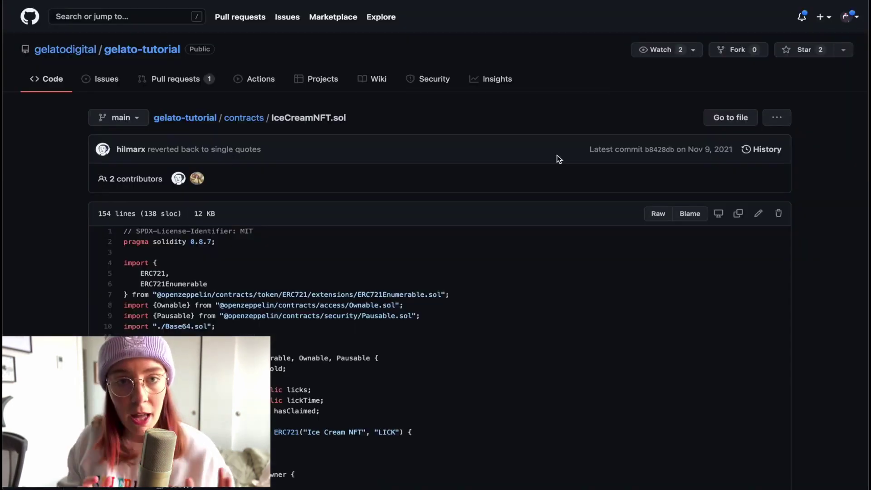
Scroll IceCreamNFT.sol on GitHub to the lick(uint256 tokenId_) function and its brainfreeze check
scroll(558, 158, "down", 1)
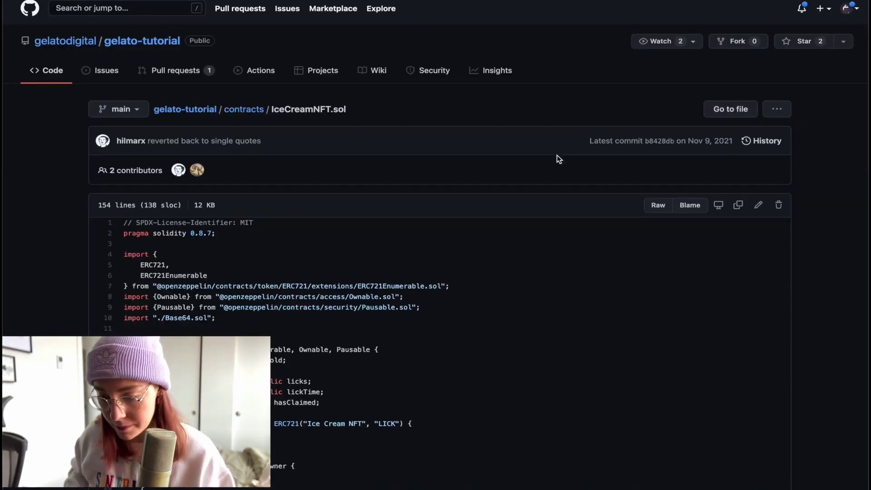
scroll(559, 159, "down", 5)
scroll(575, 211, "up", 1)
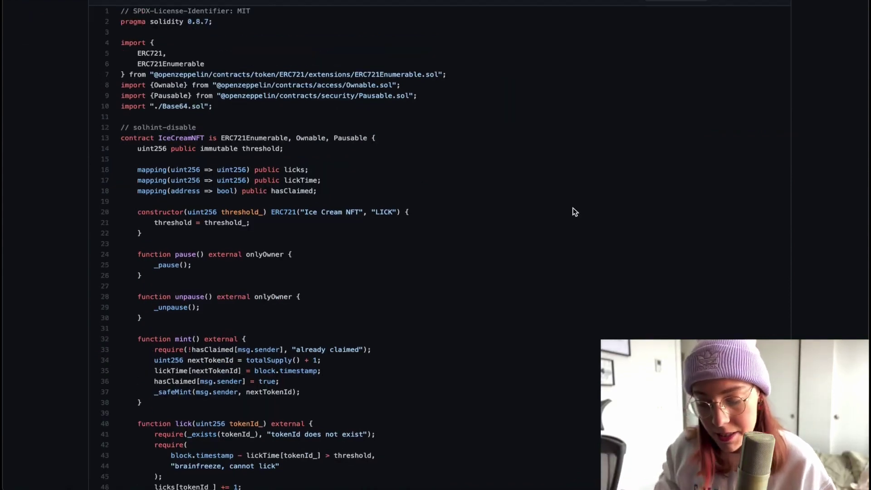
scroll(575, 212, "down", 1)
scroll(575, 212, "down", 1)
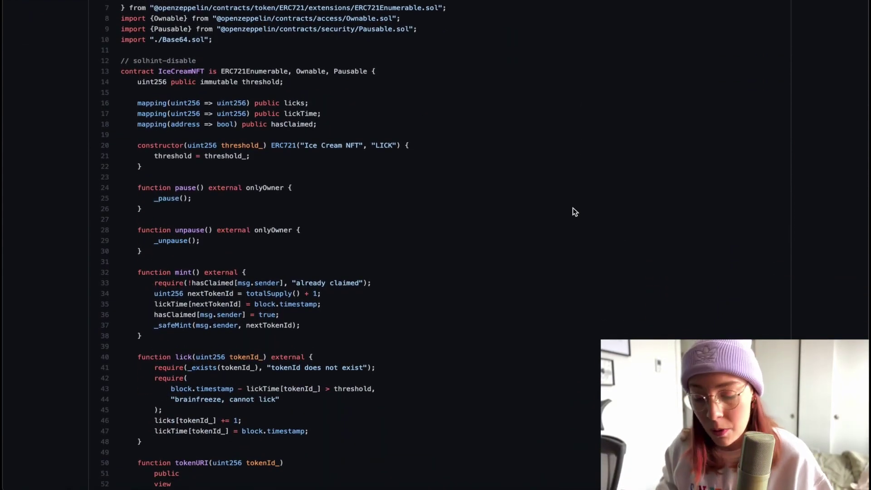
scroll(575, 212, "down", 3)
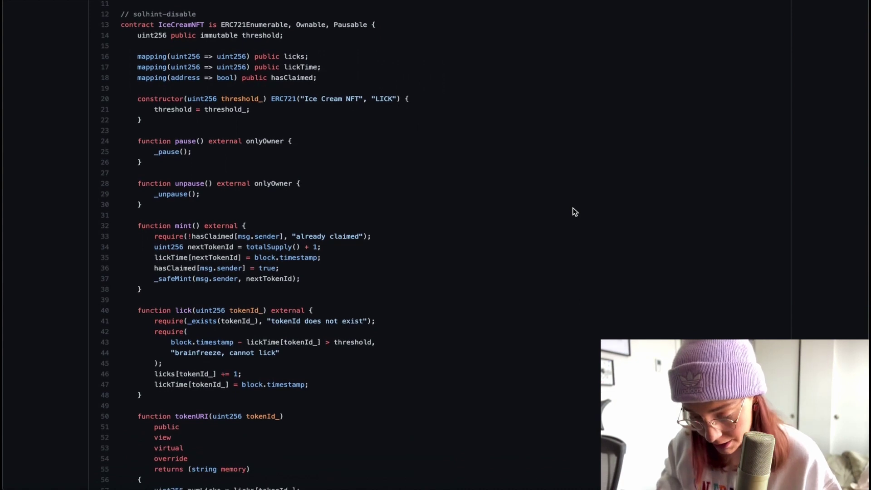
scroll(575, 212, "down", 1)
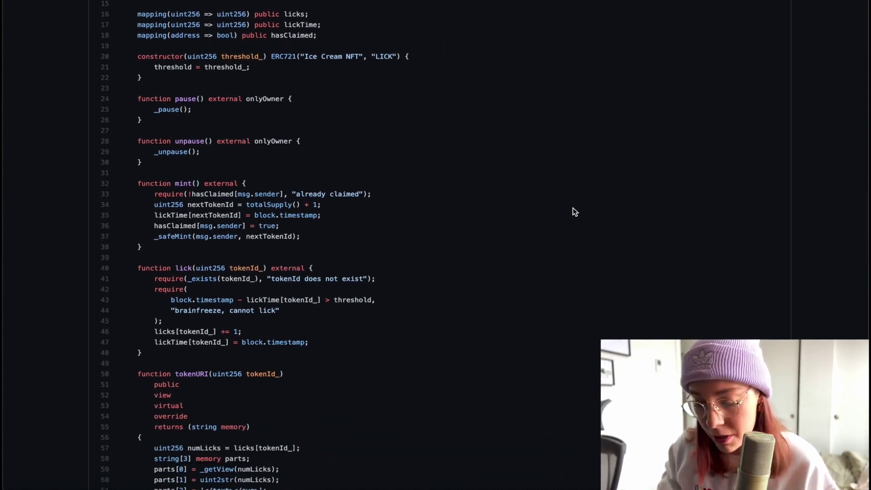
scroll(575, 212, "down", 5)
scroll(575, 212, "down", 2)
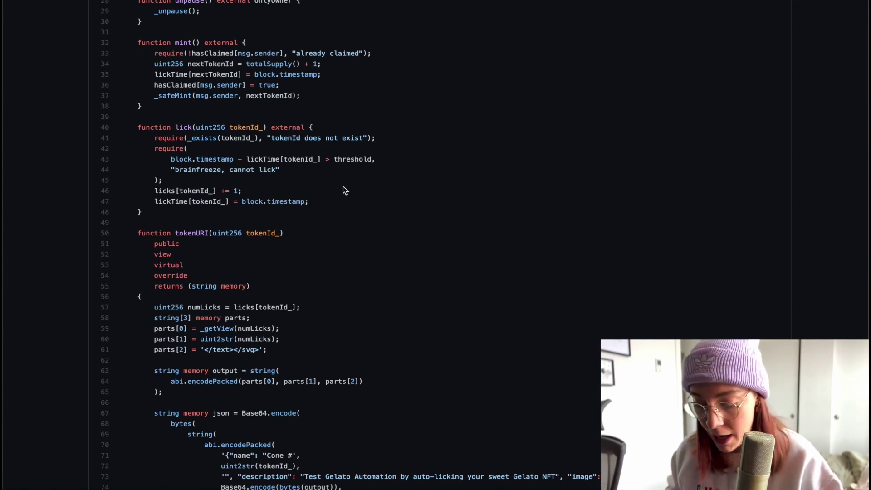
scroll(297, 186, "down", 1)
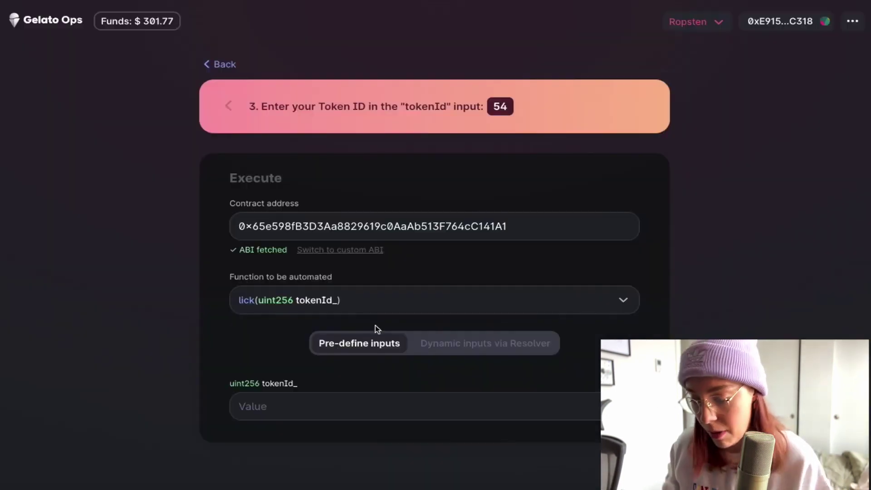
Enter 54 as the tokenId_ value for lick
left_click(358, 406)
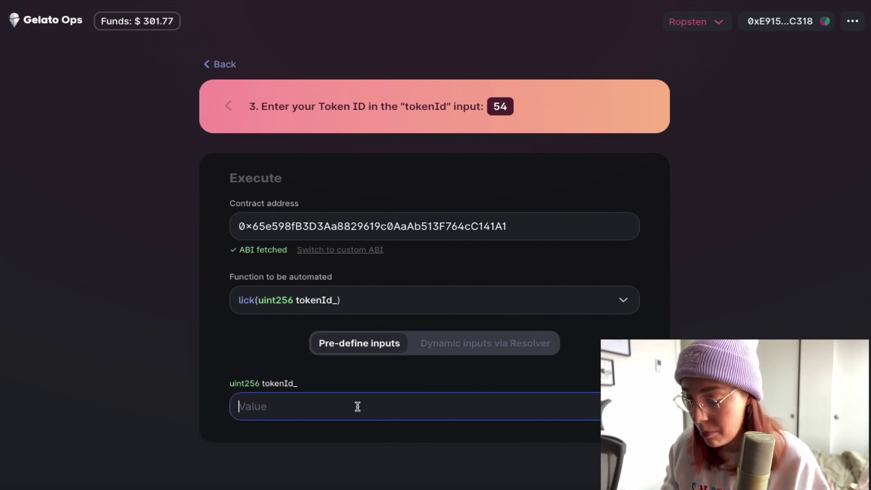
type("54")
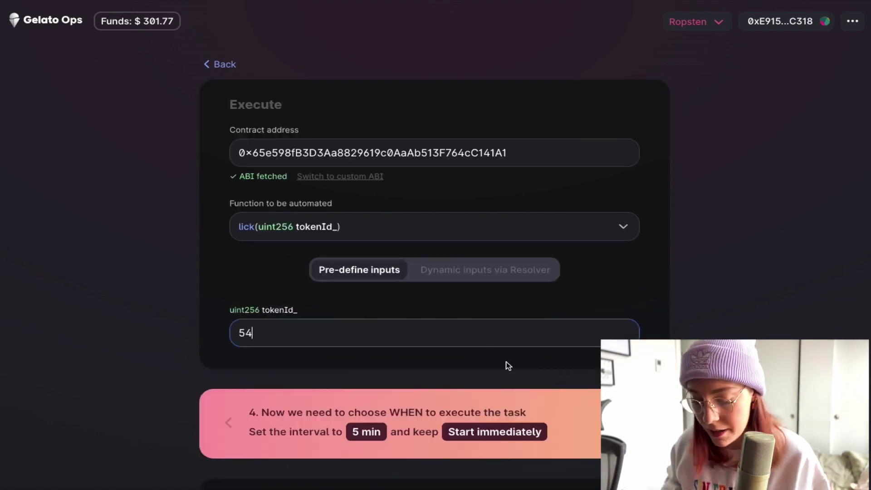
scroll(506, 366, "down", 6)
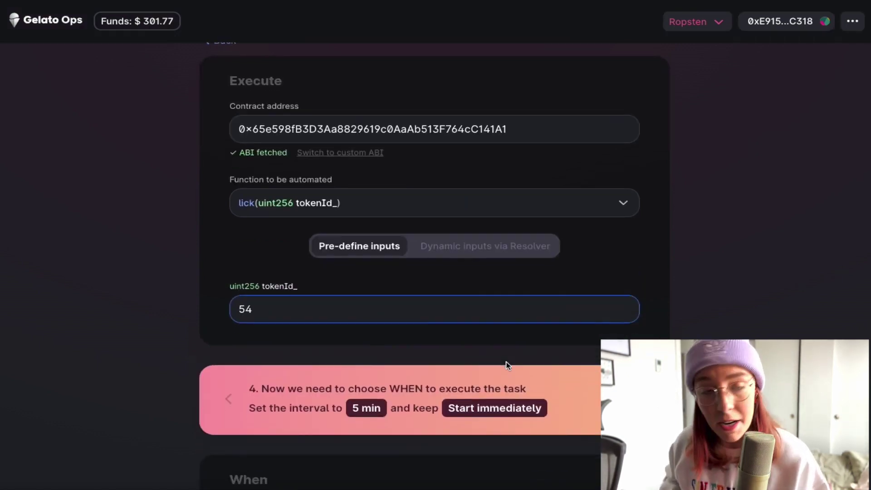
Set the task interval to 5 minutes, starting immediately
left_click(576, 351)
type("5")
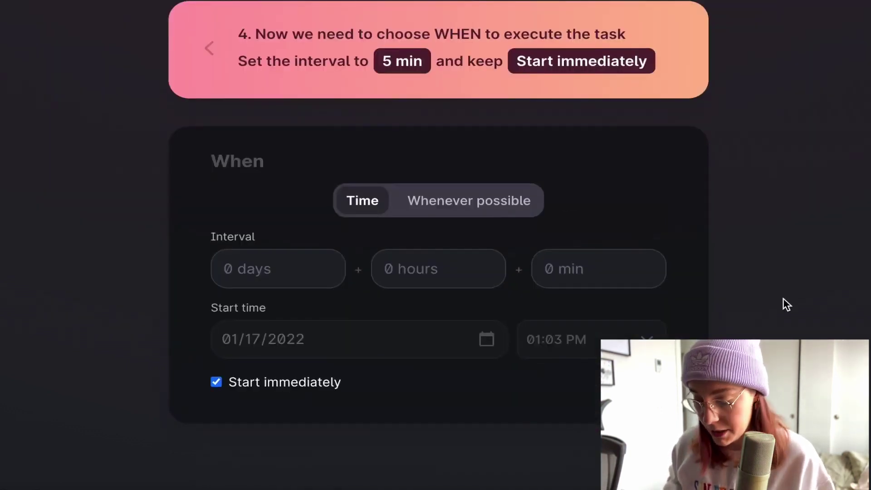
scroll(783, 298, "down", 1)
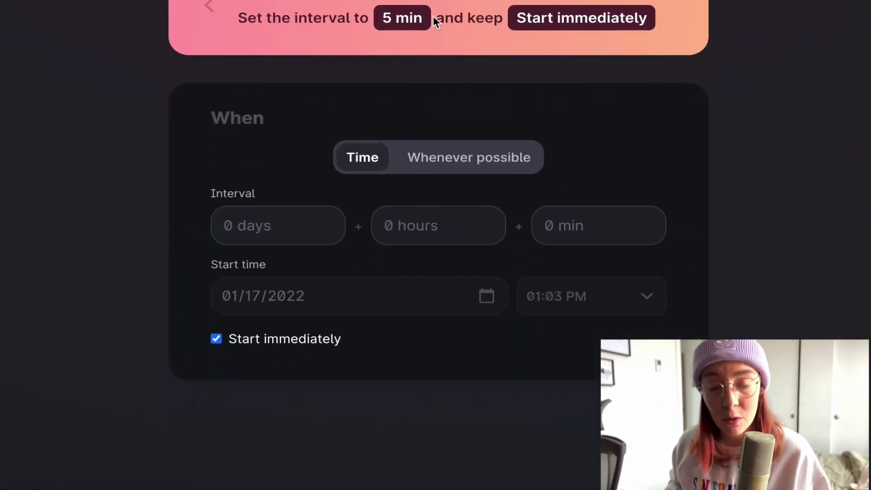
scroll(357, 66, "down", 1)
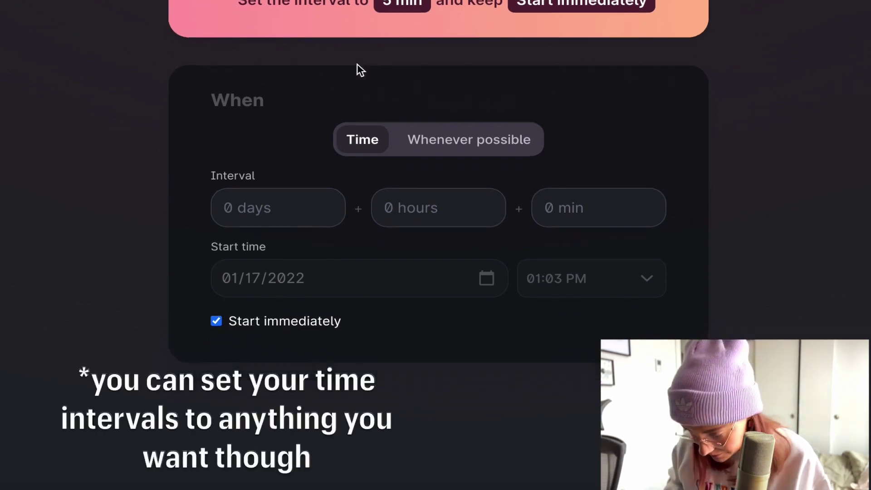
left_click(649, 222)
type("5")
scroll(651, 244, "down", 3)
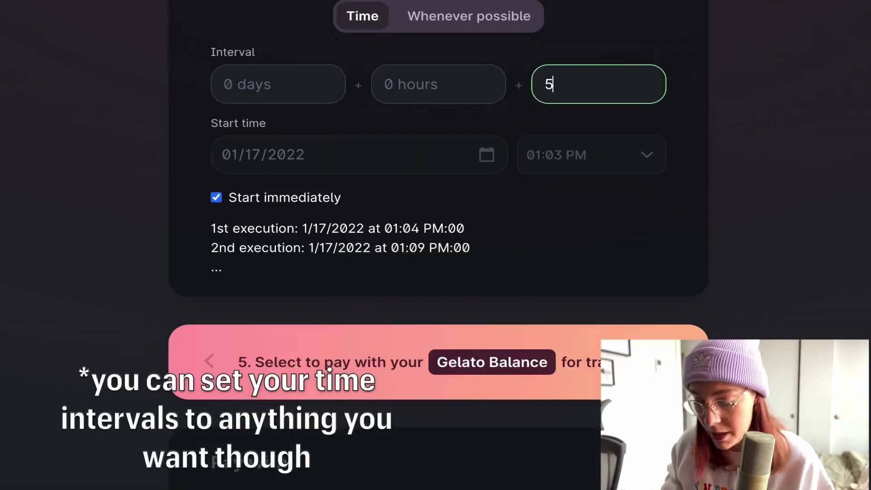
scroll(651, 244, "down", 1)
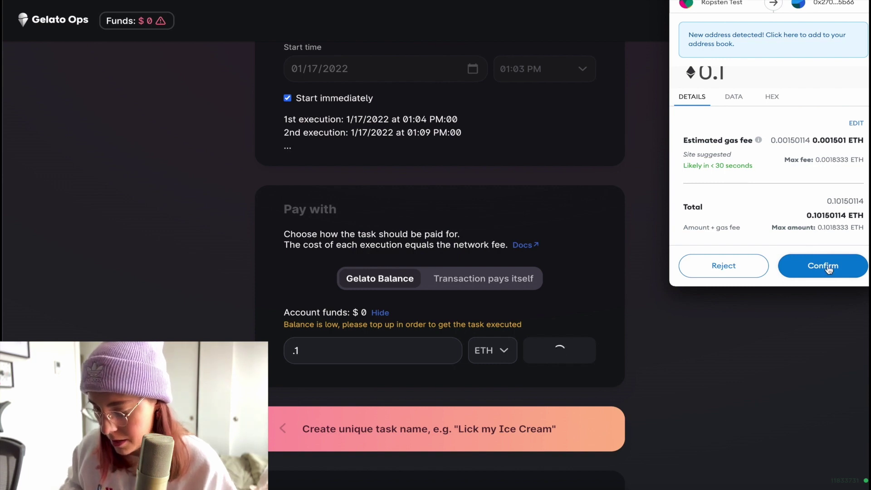
Approve the 0.1 ETH deposit in MetaMask and enter the personalised 'Lick … Ice Cream' task name
left_click(828, 267)
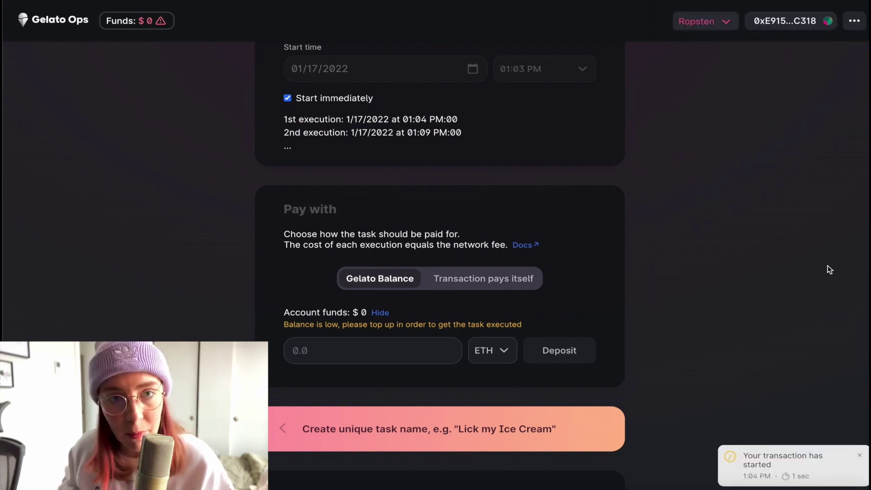
scroll(717, 308, "down", 4)
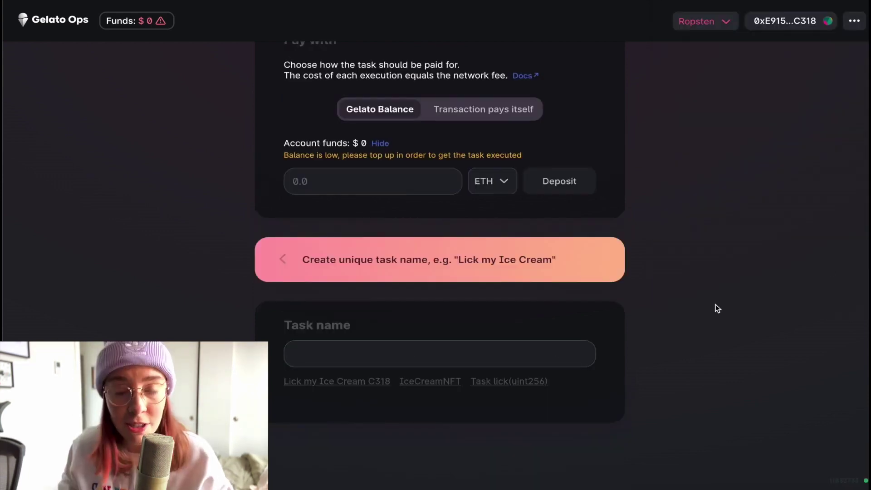
left_click(503, 349)
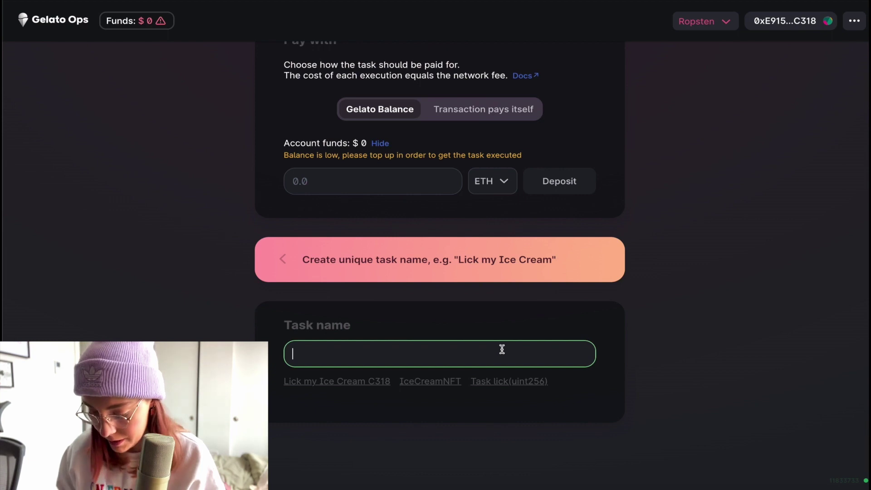
type("Lick Sarah's ")
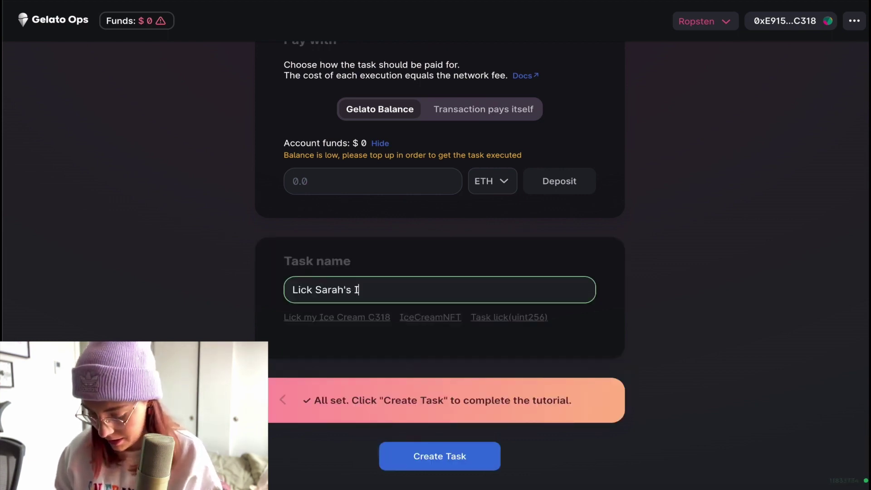
type("Ice Cream")
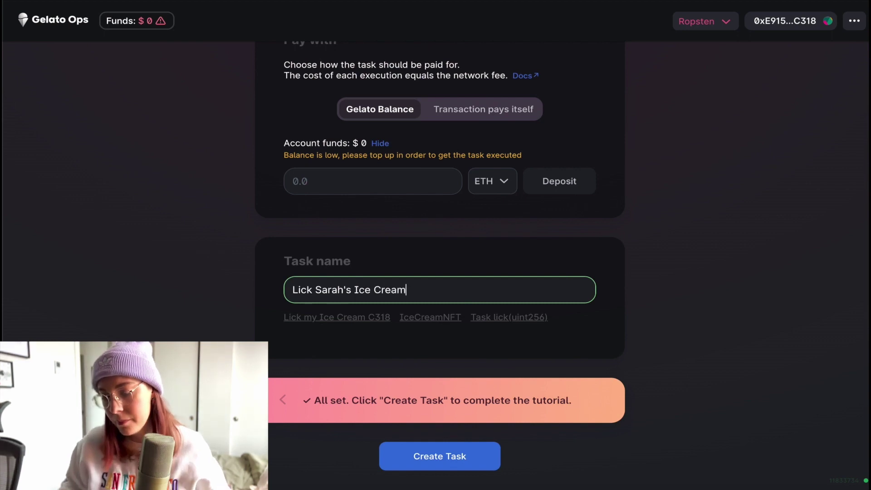
left_click(620, 270)
scroll(620, 270, "down", 1)
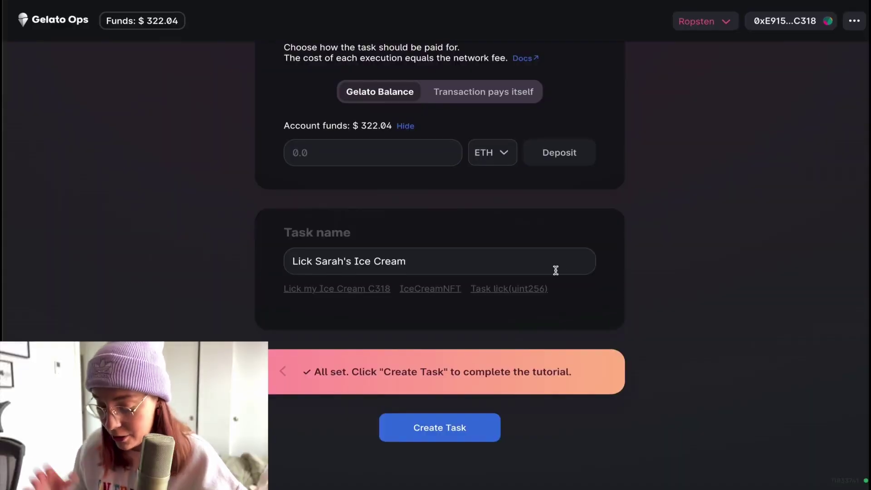
Create the lick task once the deposit arrives and funds show $322.04
left_click(449, 427)
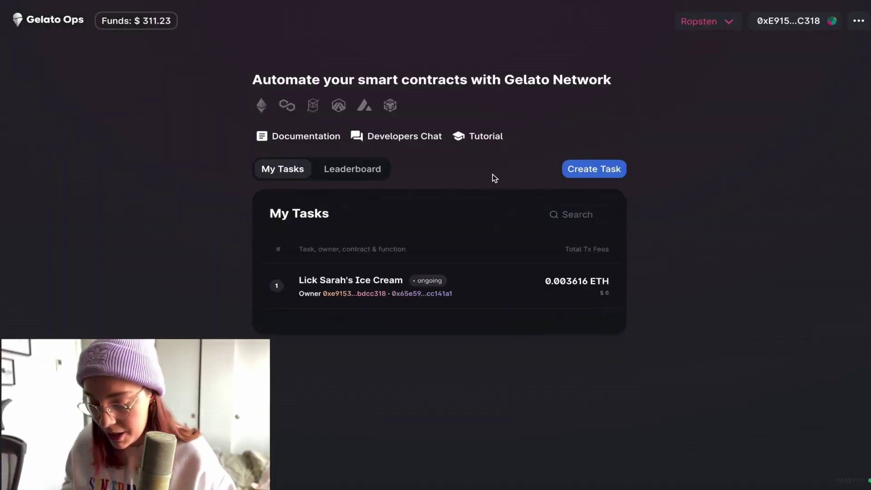
Open the new lick task's details and view its three logged executions
left_click(502, 285)
scroll(638, 306, "down", 5)
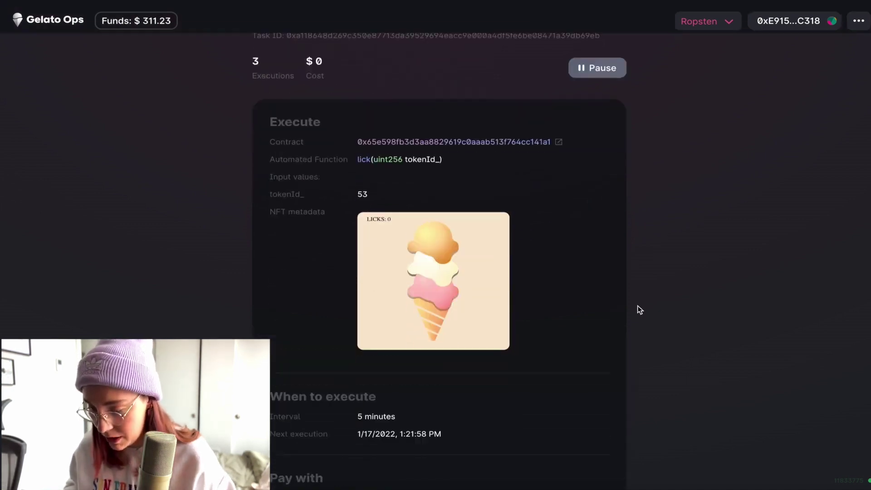
scroll(578, 164, "down", 1)
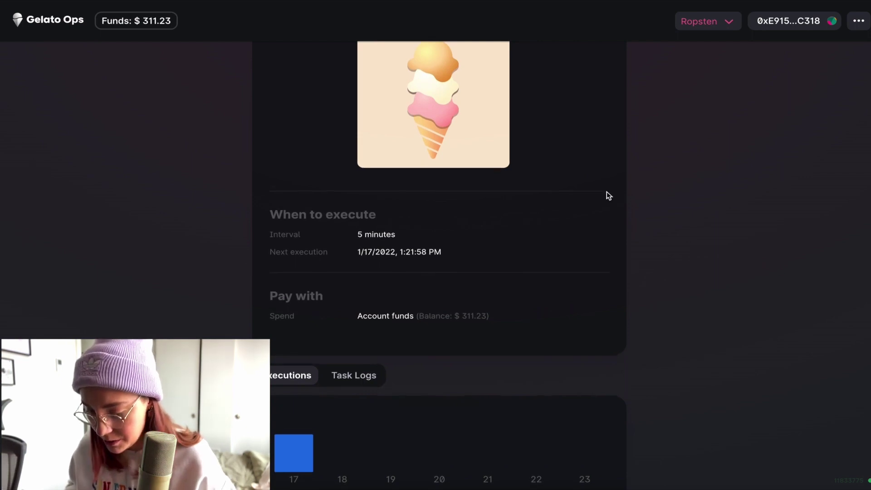
scroll(606, 191, "down", 2)
scroll(606, 193, "down", 5)
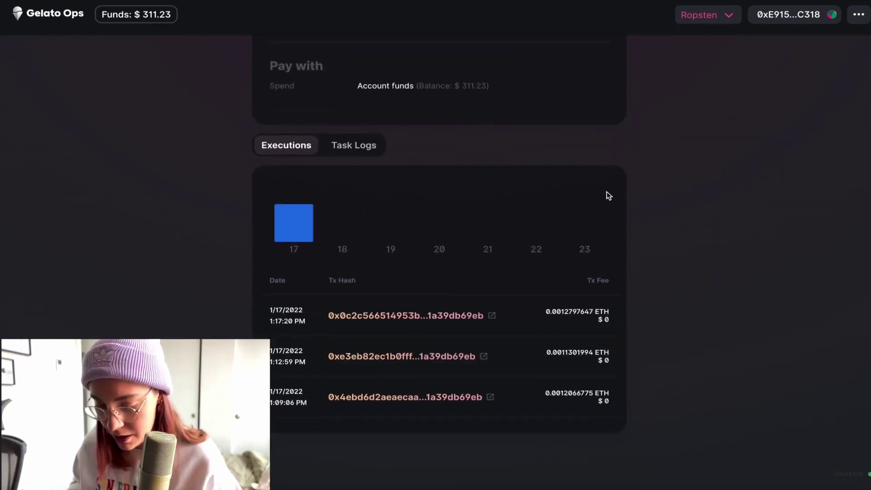